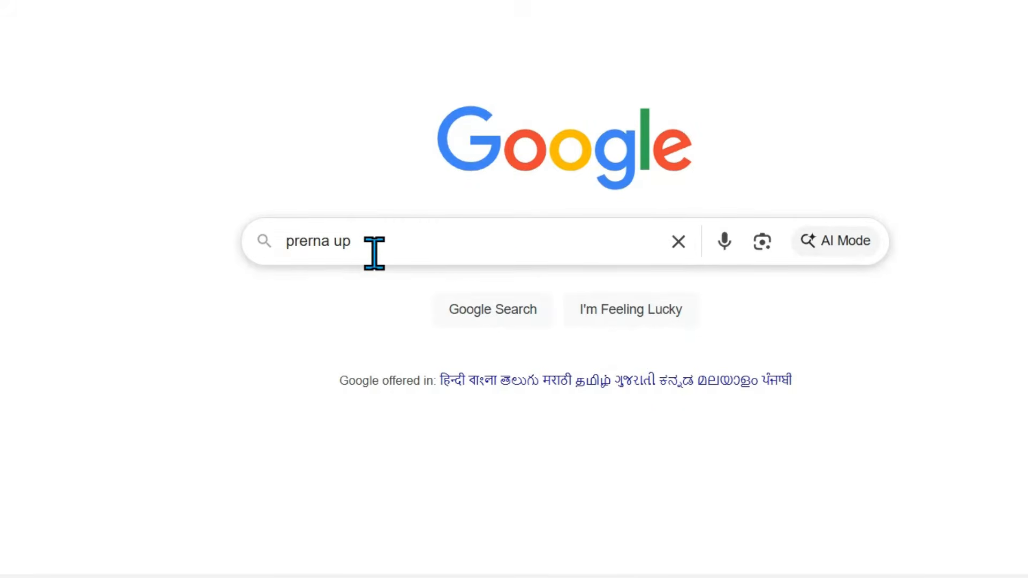
# - Search Google for "prerna up", open the Department of Basic Education site, dismiss the Family ID notice and bring up Teacher SignUp
pyautogui.press('Return')
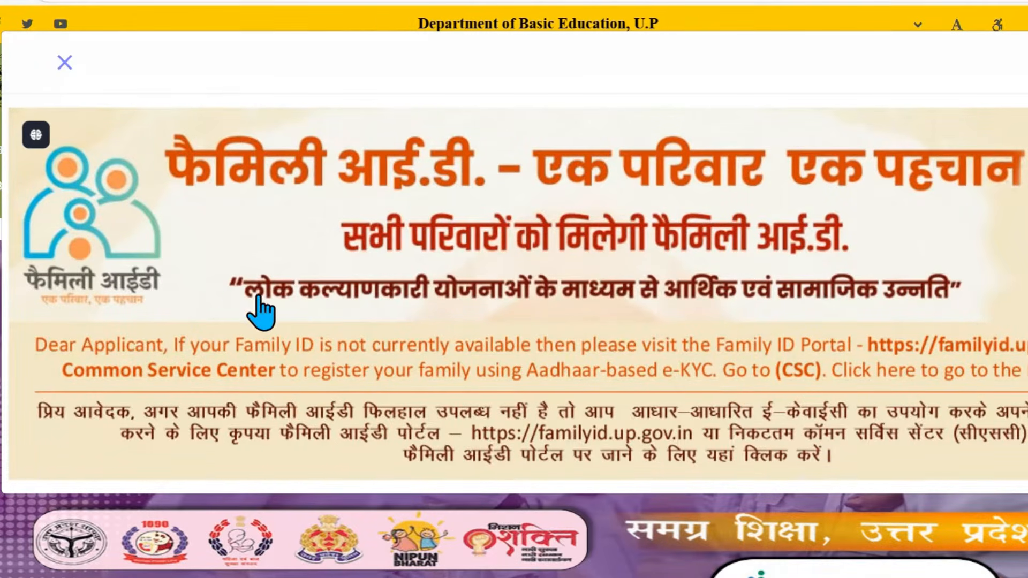
pyautogui.click(63, 60)
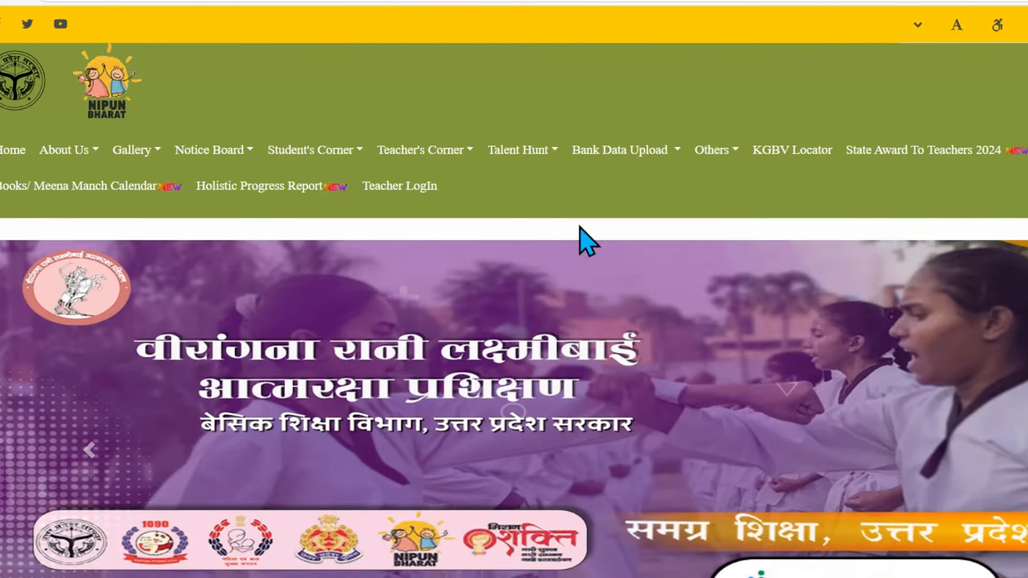
pyautogui.click(604, 161)
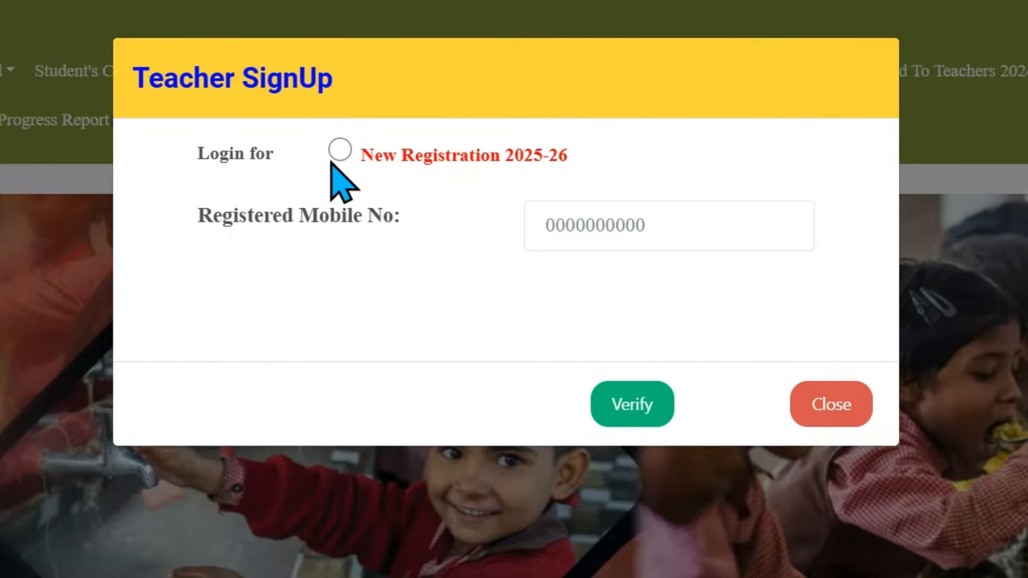
# - Log in for New Registration 2025-26 with the registered mobile number and the OTP sent by authentication SMS
pyautogui.click(339, 151)
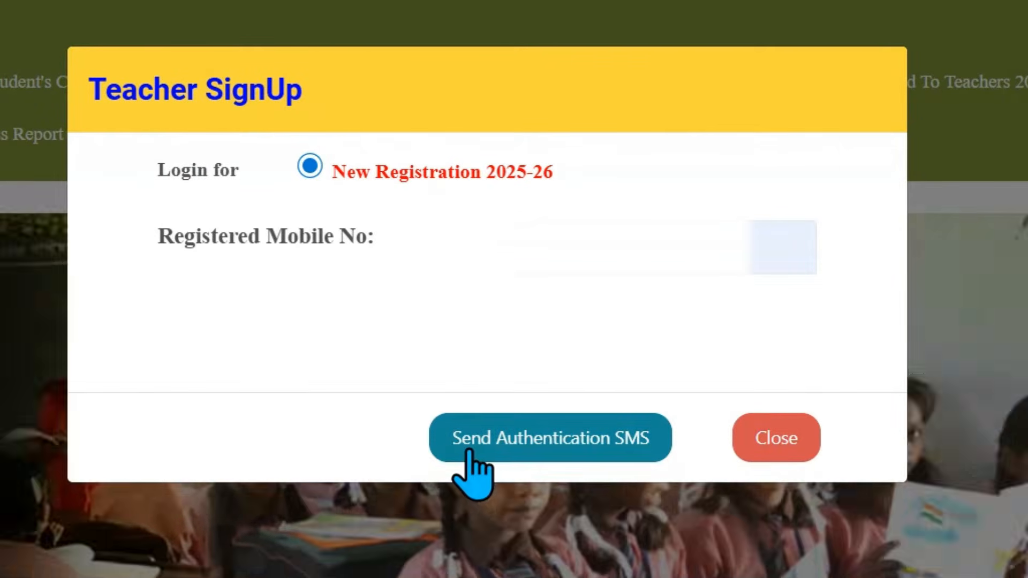
pyautogui.click(543, 436)
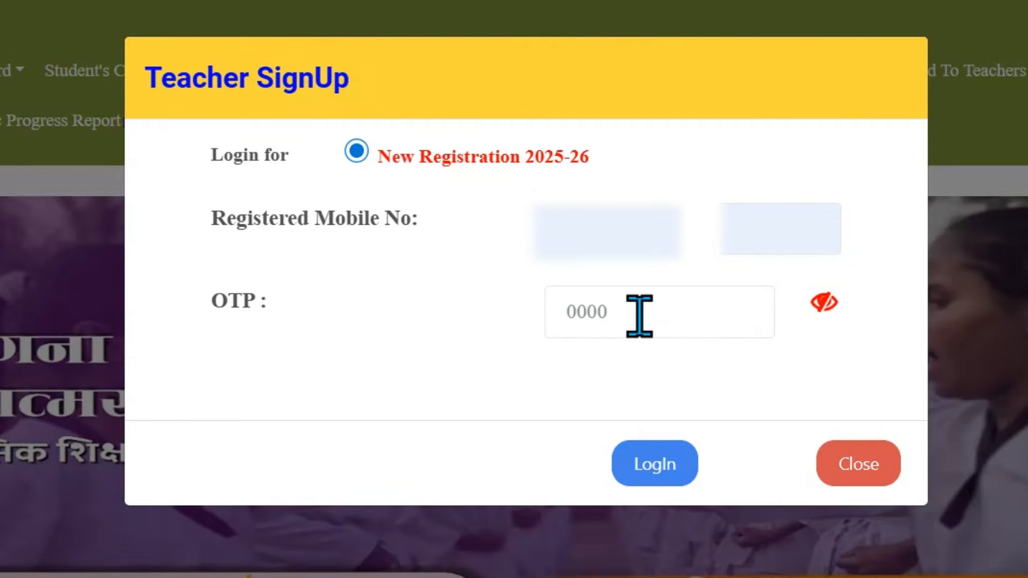
pyautogui.click(654, 470)
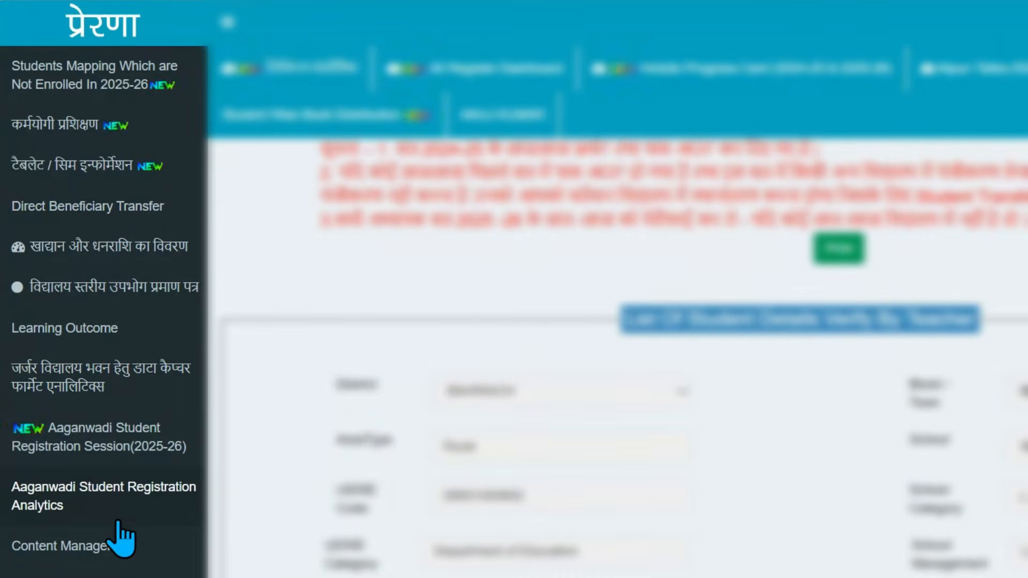
# - Open the Composite Grants DCF (2025-26) form
pyautogui.scroll(-3, 119, 539)
pyautogui.scroll(-7, 119, 542)
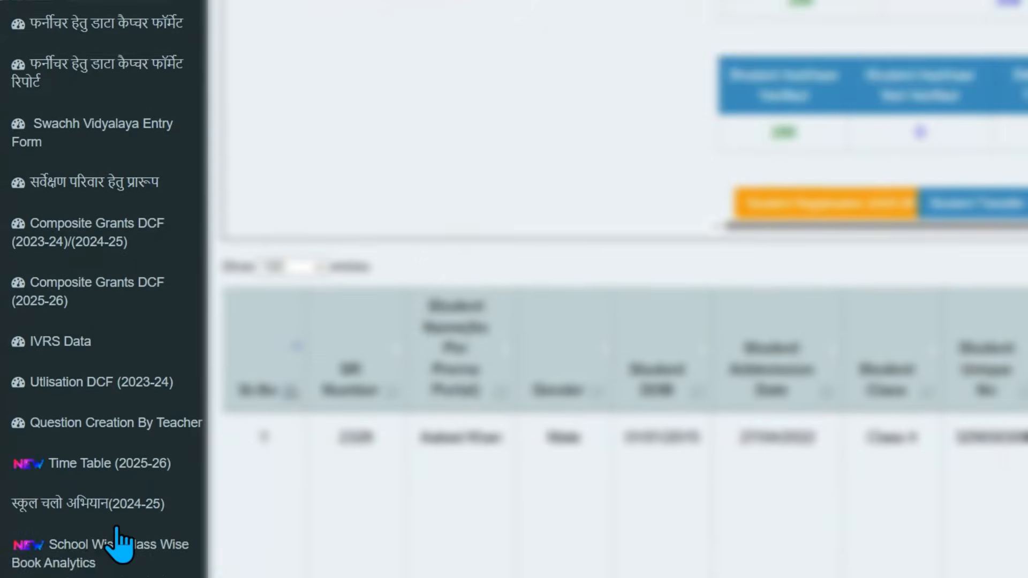
pyautogui.scroll(-5, 119, 541)
pyautogui.scroll(5, 119, 542)
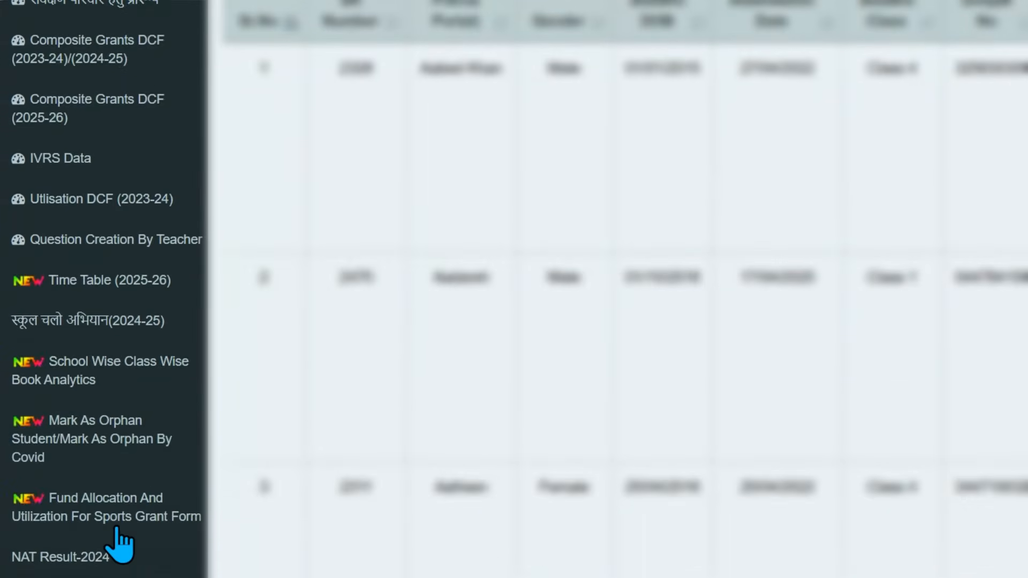
pyautogui.scroll(1, 117, 538)
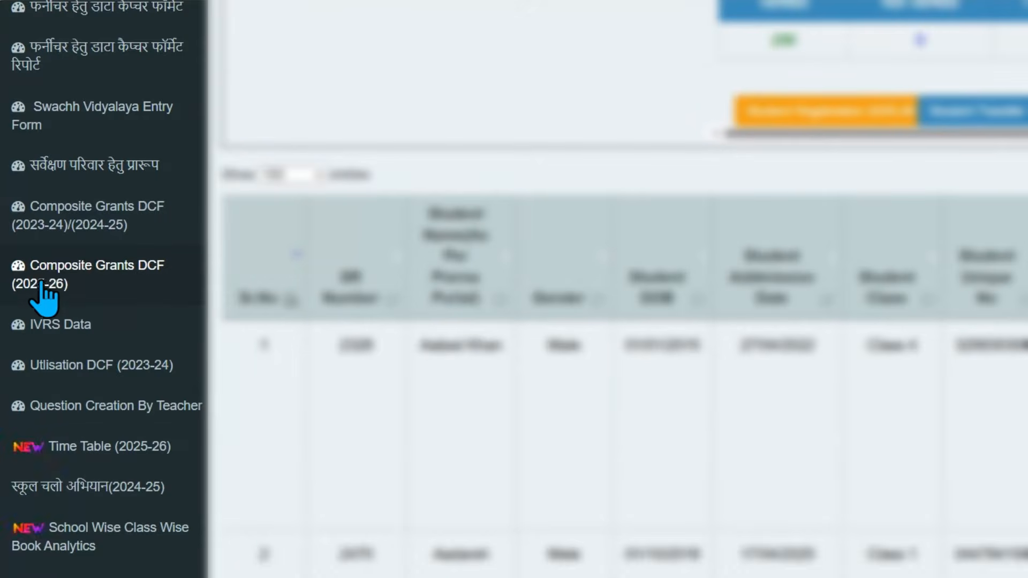
pyautogui.click(110, 276)
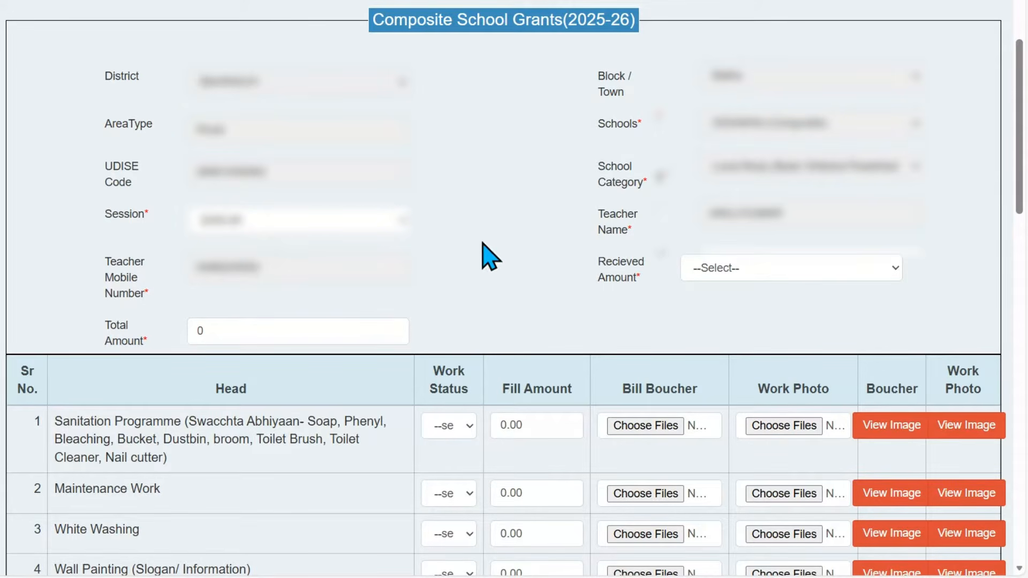
# - Choose the Recieved Amount for the composite school grant, trying 25000 among the available options
pyautogui.click(732, 268)
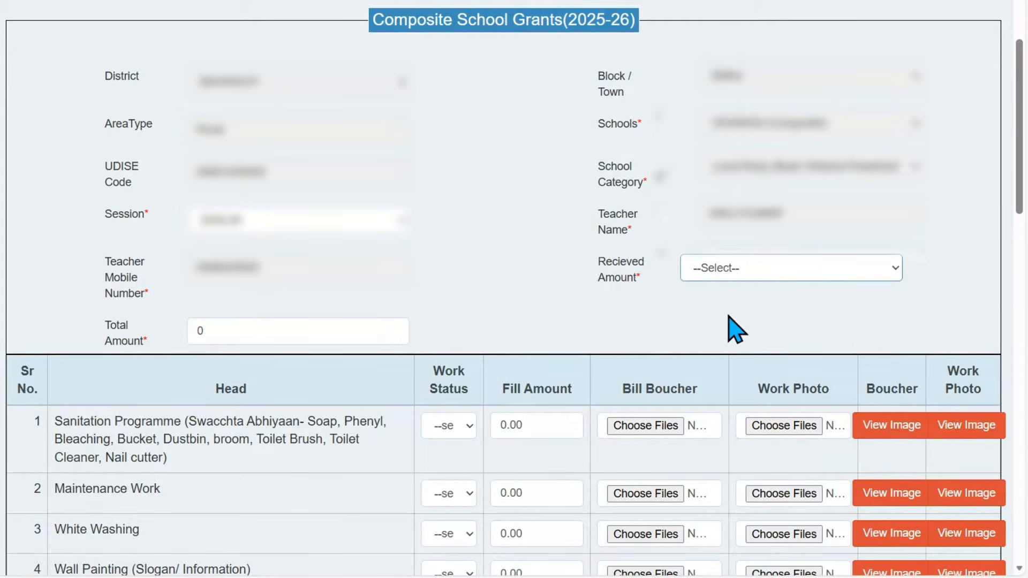
pyautogui.click(729, 316)
pyautogui.click(722, 277)
pyautogui.click(720, 338)
pyautogui.click(737, 355)
pyautogui.click(714, 279)
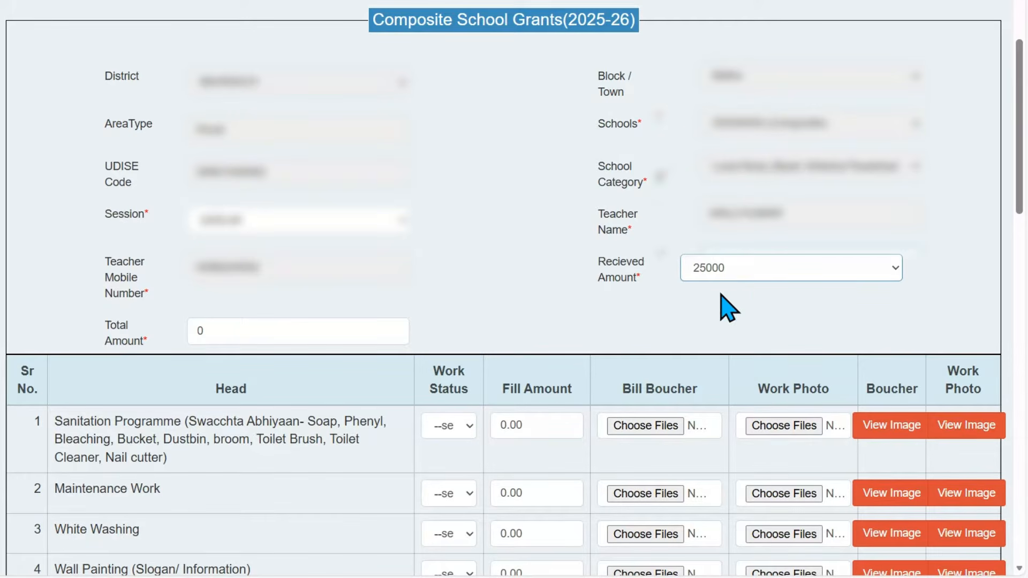
pyautogui.click(737, 373)
pyautogui.click(717, 265)
pyautogui.click(735, 383)
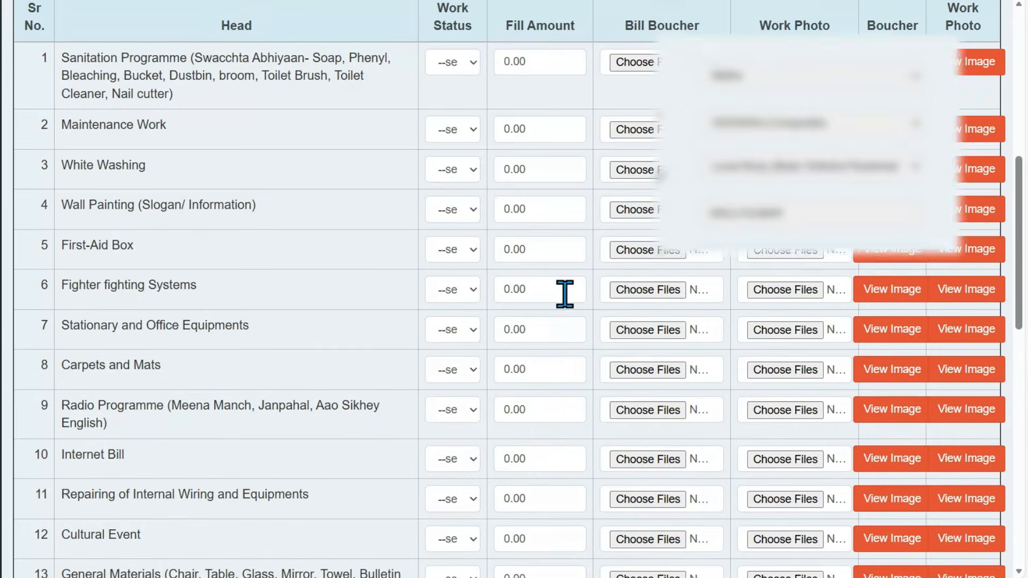
# - Set the work status to Yes for Sanitation Programme and to No for Maintenance Work
pyautogui.scroll(-5, 561, 292)
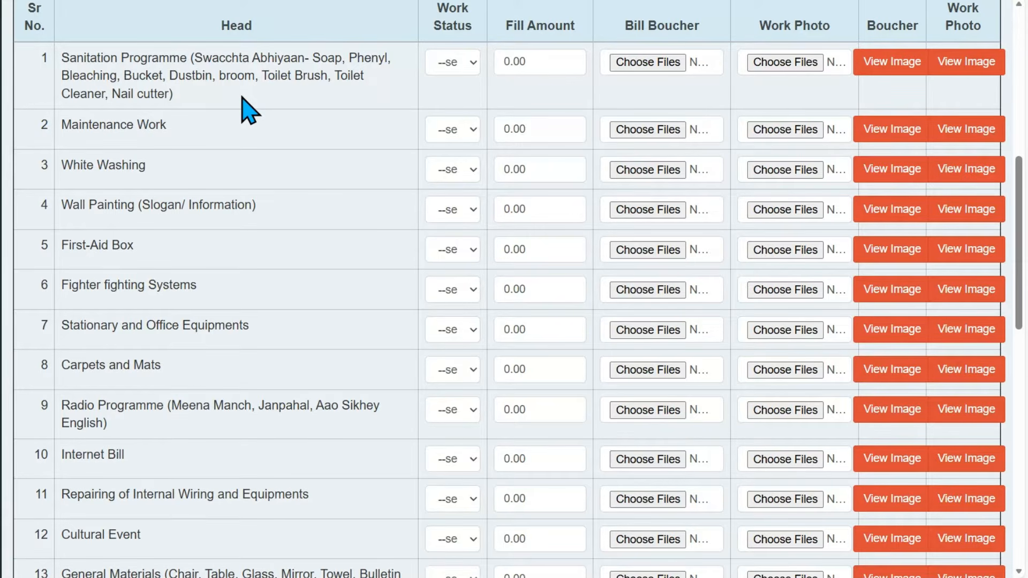
pyautogui.click(455, 106)
pyautogui.click(660, 63)
pyautogui.click(466, 140)
pyautogui.click(459, 201)
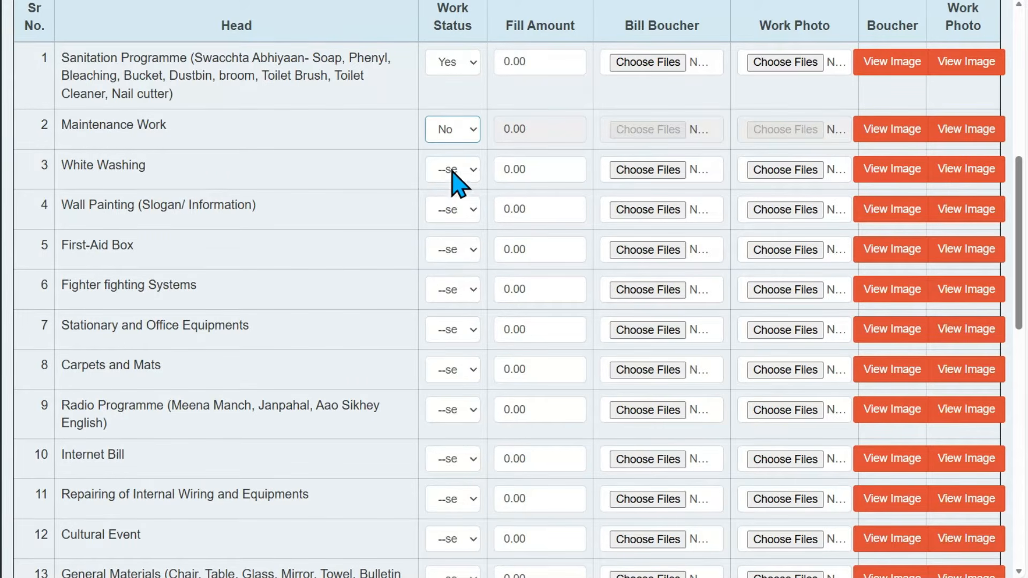
# - Set the work status to Yes for White Washing and First-Aid Box, and to No for Wall Painting
pyautogui.click(472, 169)
pyautogui.click(456, 210)
pyautogui.click(459, 283)
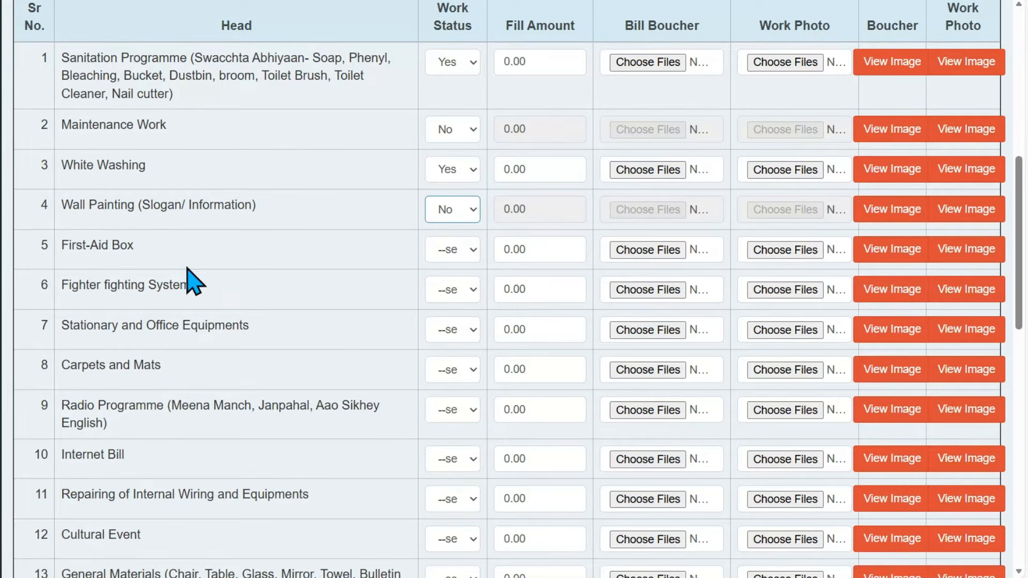
pyautogui.click(458, 257)
pyautogui.click(467, 305)
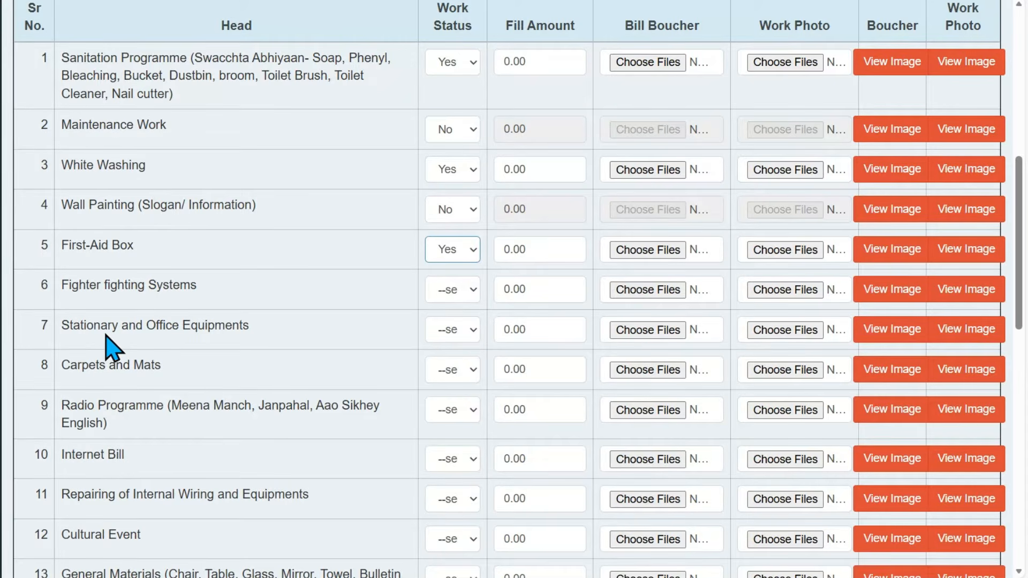
# - Review the remaining expenditure heads, from Fighter fighting Systems to Total Expenditure in Financial Year
pyautogui.scroll(-5, 353, 404)
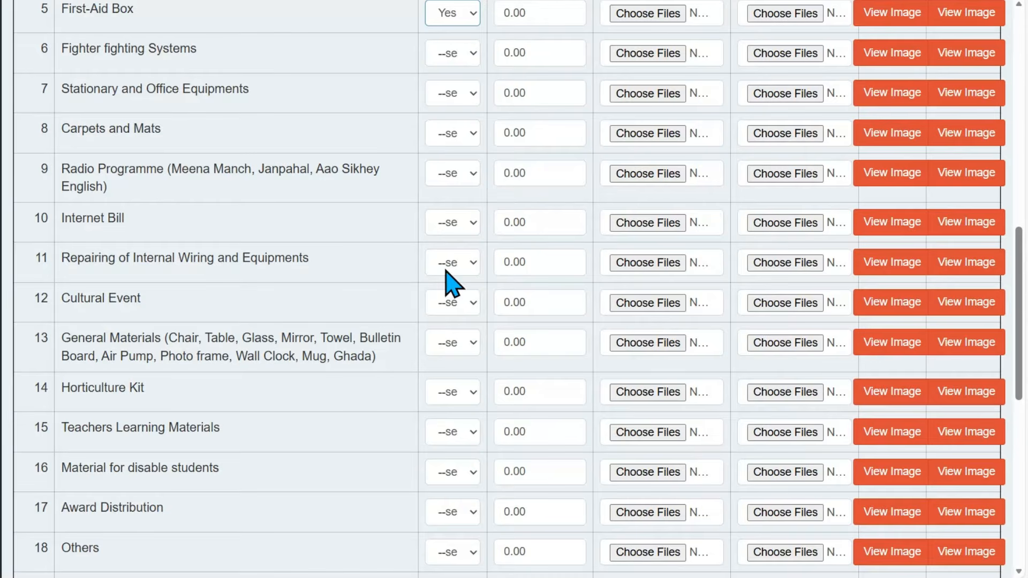
pyautogui.scroll(-2, 188, 316)
pyautogui.scroll(-2, 182, 303)
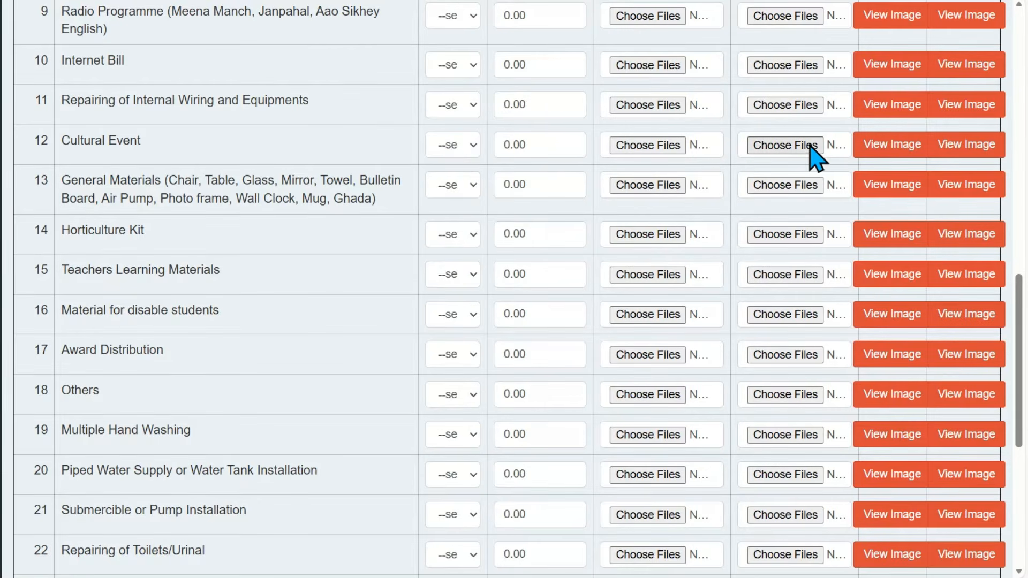
pyautogui.scroll(-3, 808, 156)
pyautogui.scroll(1, 808, 156)
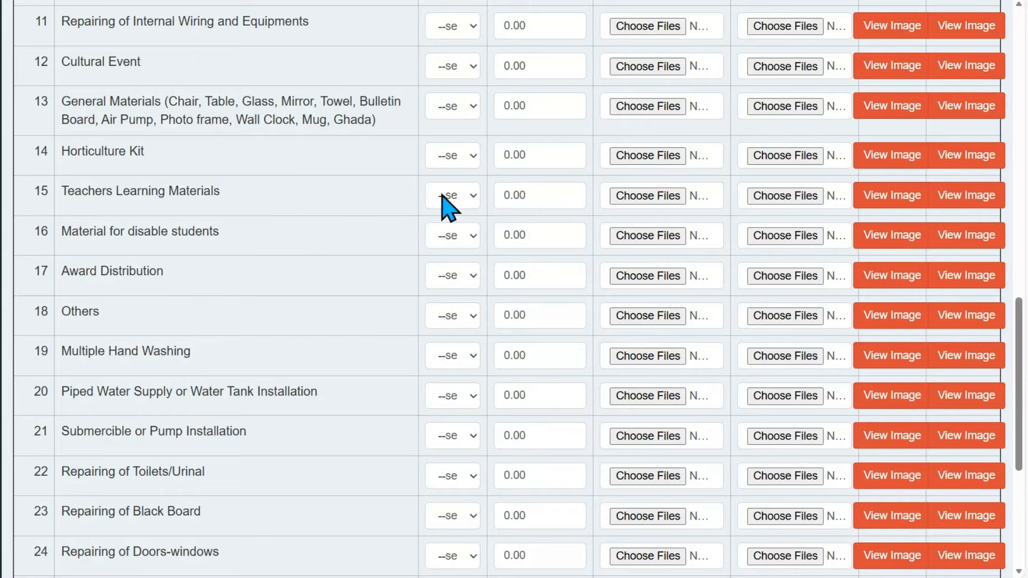
pyautogui.scroll(-1, 432, 200)
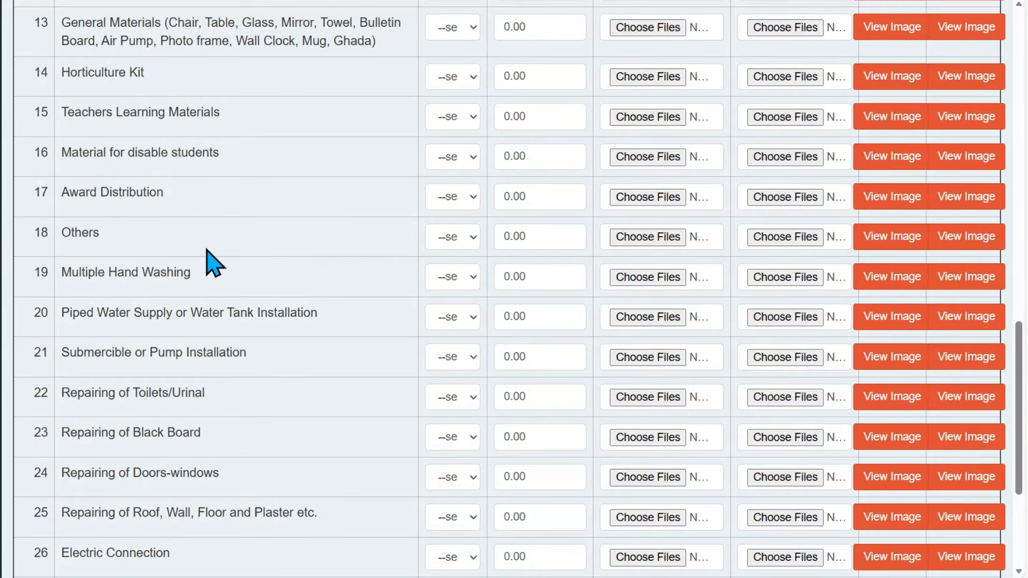
pyautogui.scroll(-3, 211, 263)
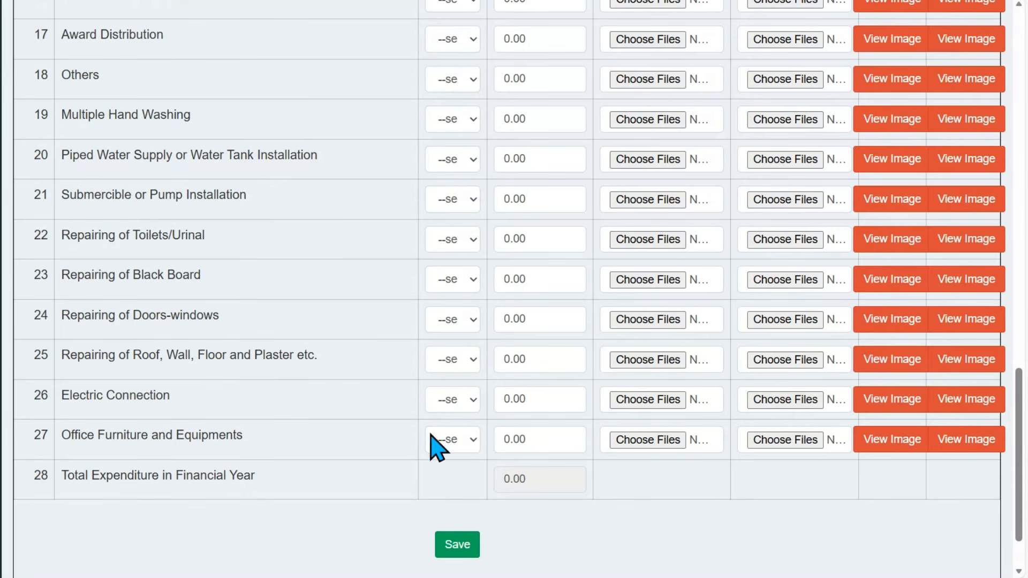
pyautogui.scroll(-2, 193, 461)
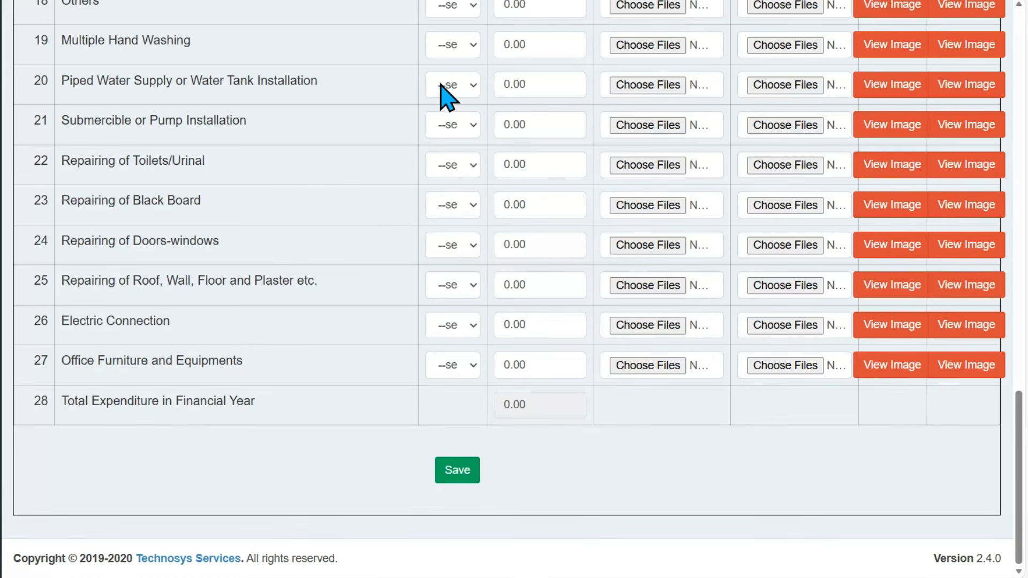
# - Set the work status of Repairing of Doors-windows to No
pyautogui.click(459, 253)
pyautogui.click(461, 300)
pyautogui.click(476, 252)
pyautogui.click(466, 324)
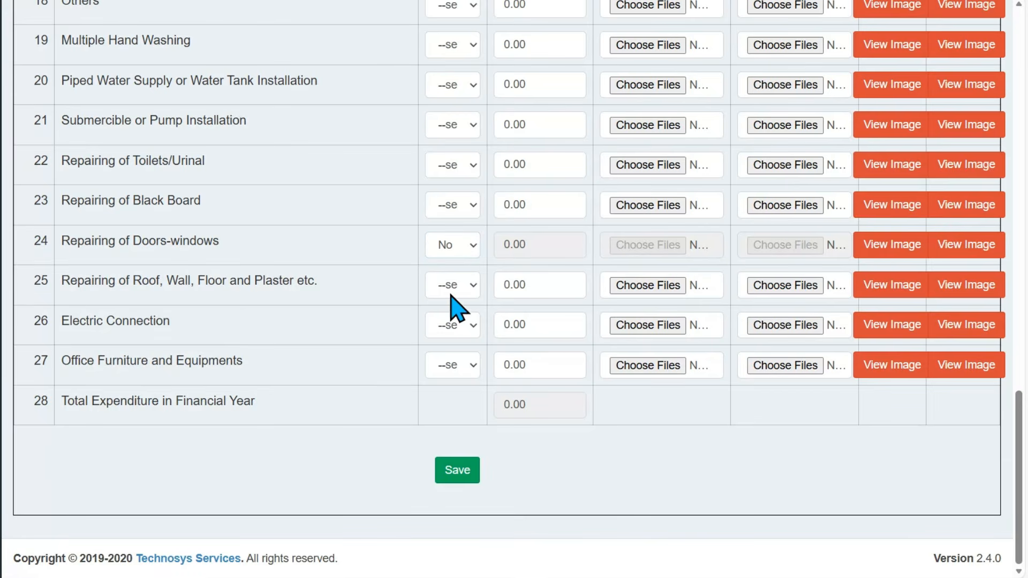
# - Set the work status of Repairing of Toilets/Urinal to Yes, enter 5000 as its amount and dismiss the alert
pyautogui.click(459, 169)
pyautogui.click(452, 206)
pyautogui.press('Tab')
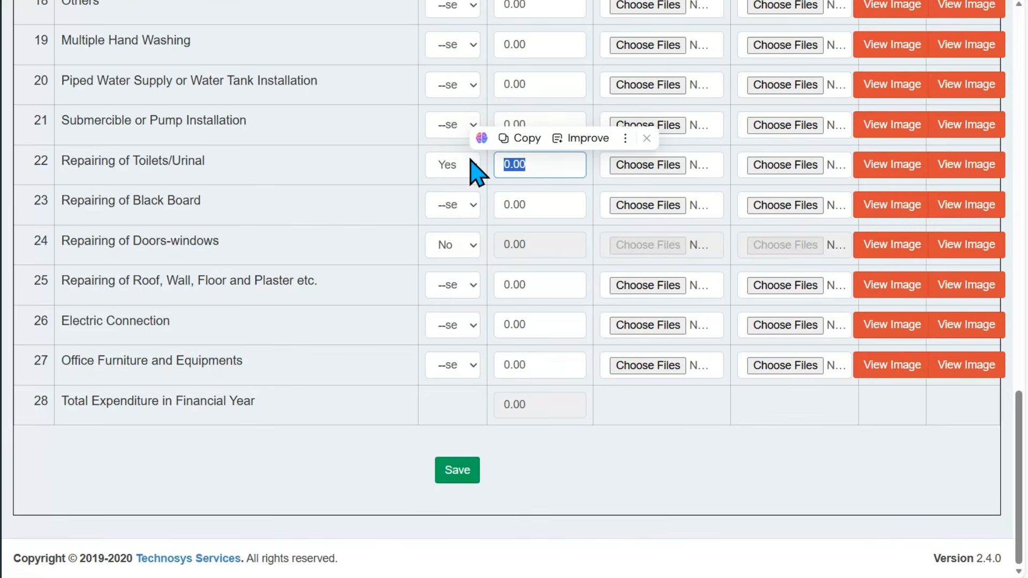
pyautogui.write('50')
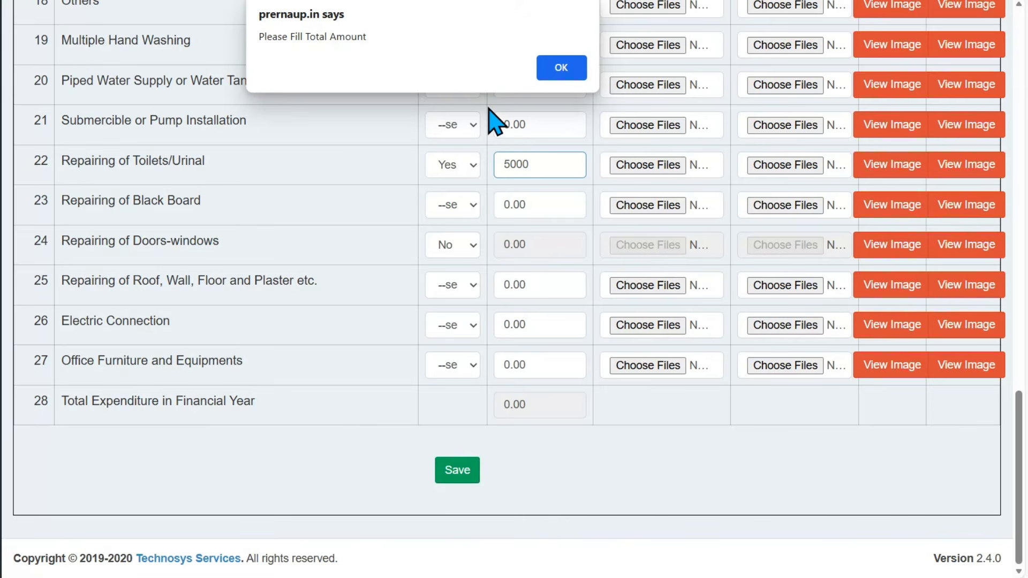
pyautogui.click(561, 68)
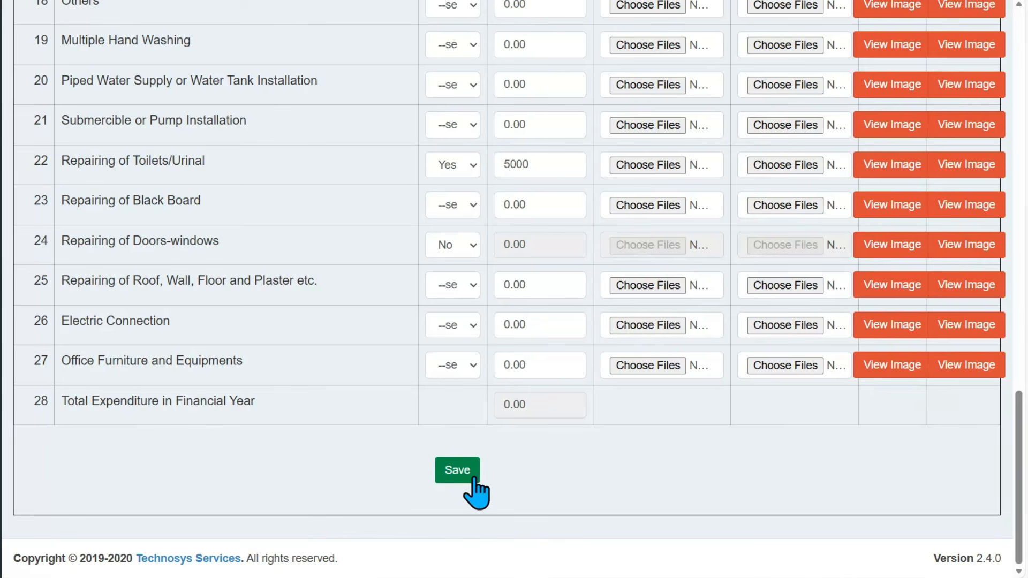
# - Go back through the expenditure heads toward the beginning of the grants form
pyautogui.scroll(5, 471, 488)
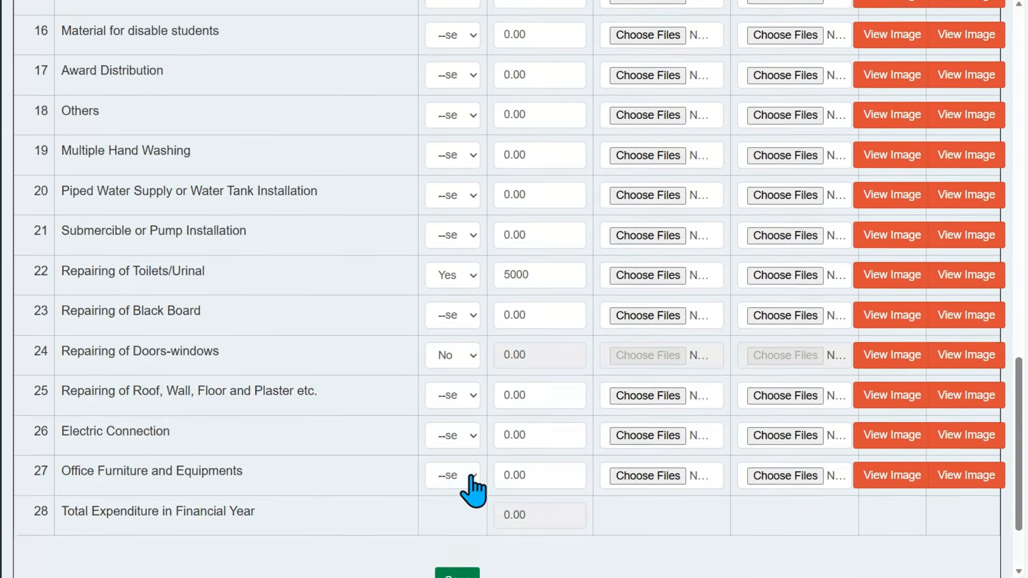
pyautogui.scroll(3, 431, 474)
pyautogui.scroll(5, 431, 461)
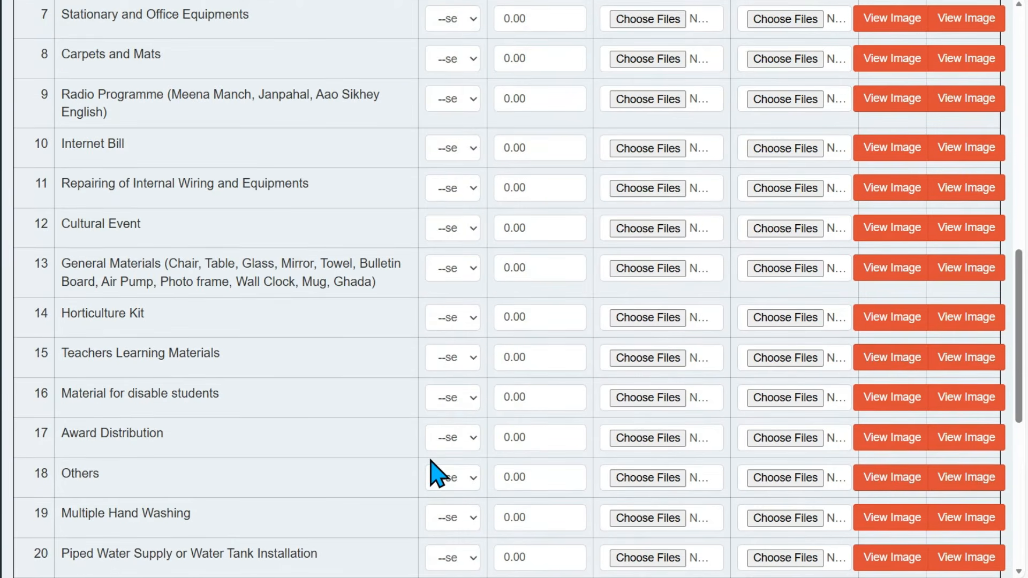